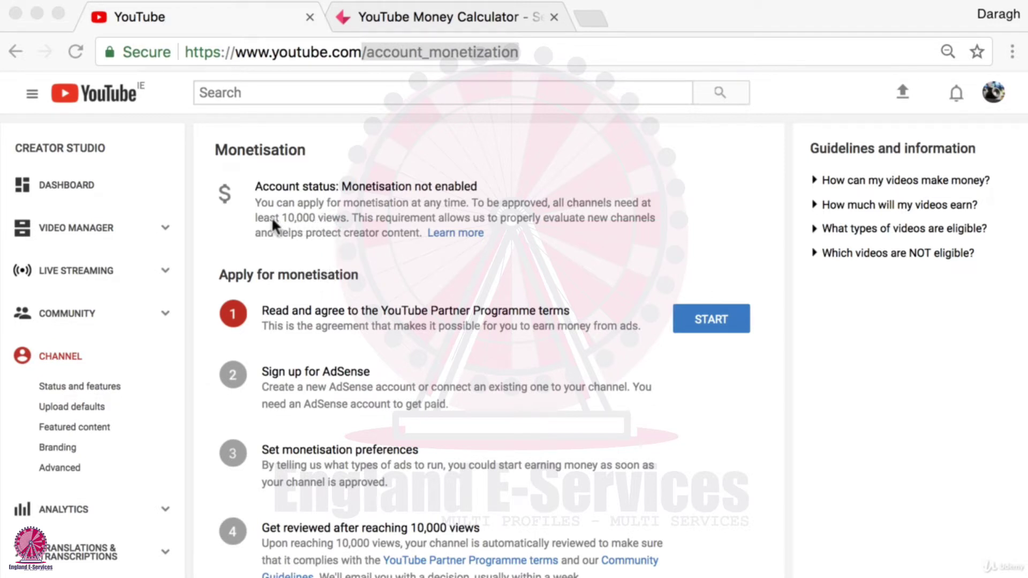
# Highlight the 10,000-view monetisation requirement and its approval sentence on the Monetisation page.
pyautogui.moveTo(255, 215); pyautogui.dragTo(347, 218)
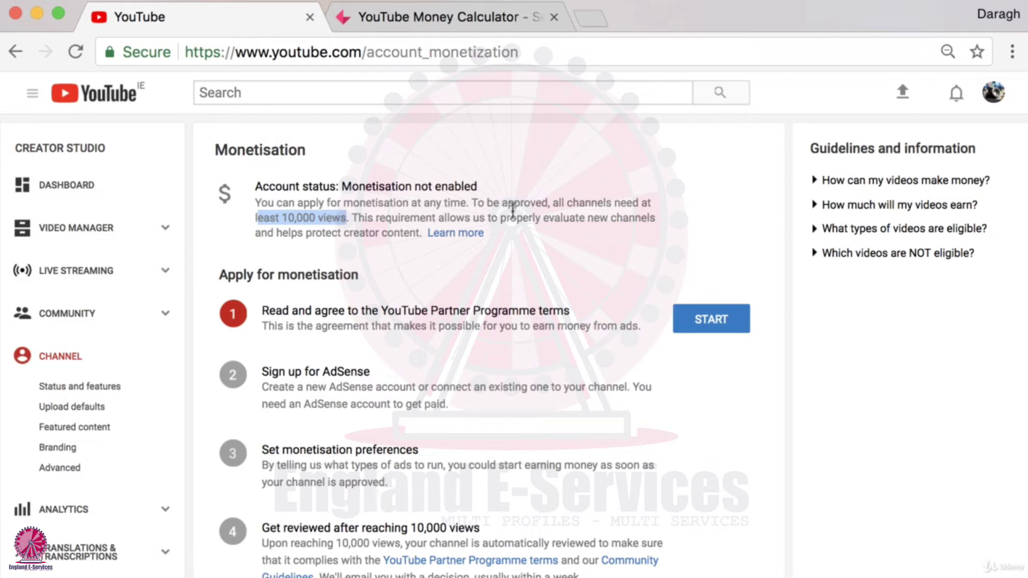
pyautogui.moveTo(472, 203); pyautogui.dragTo(344, 215)
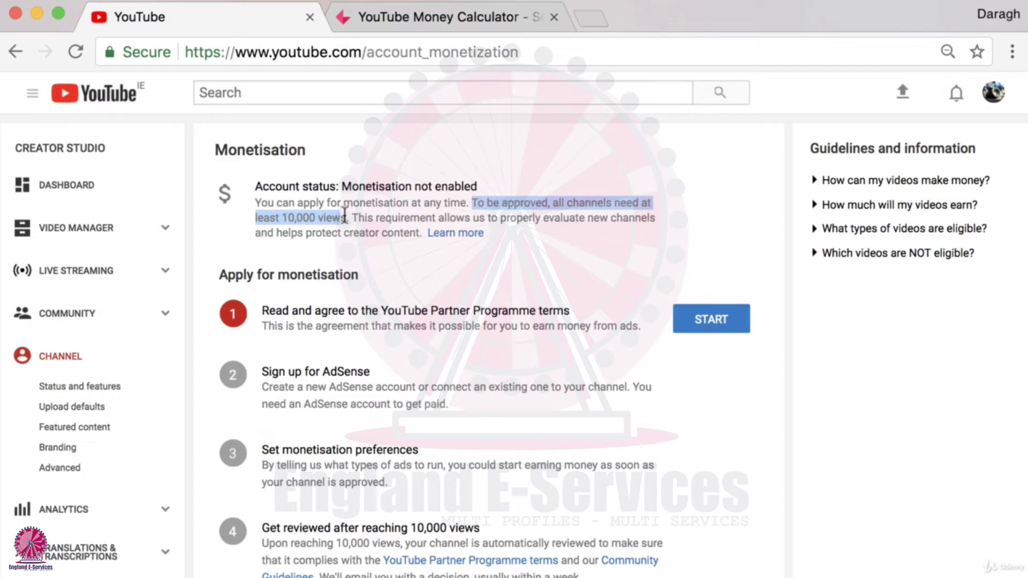
pyautogui.hscroll(1, 681, 217)
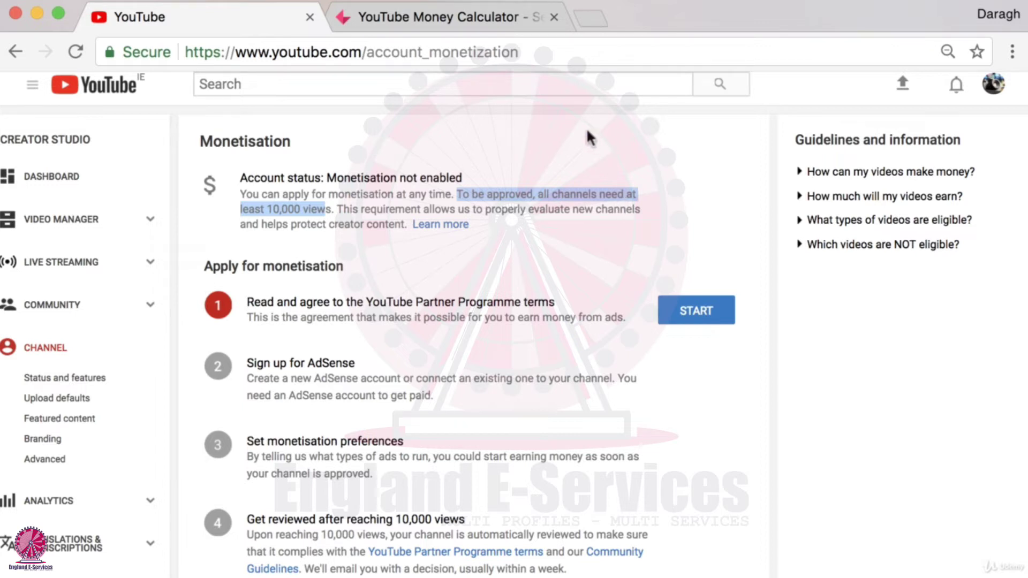
# On the Money Calculator page, highlight the 20,000 daily views figure and the estimated daily earnings range.
pyautogui.click(461, 21)
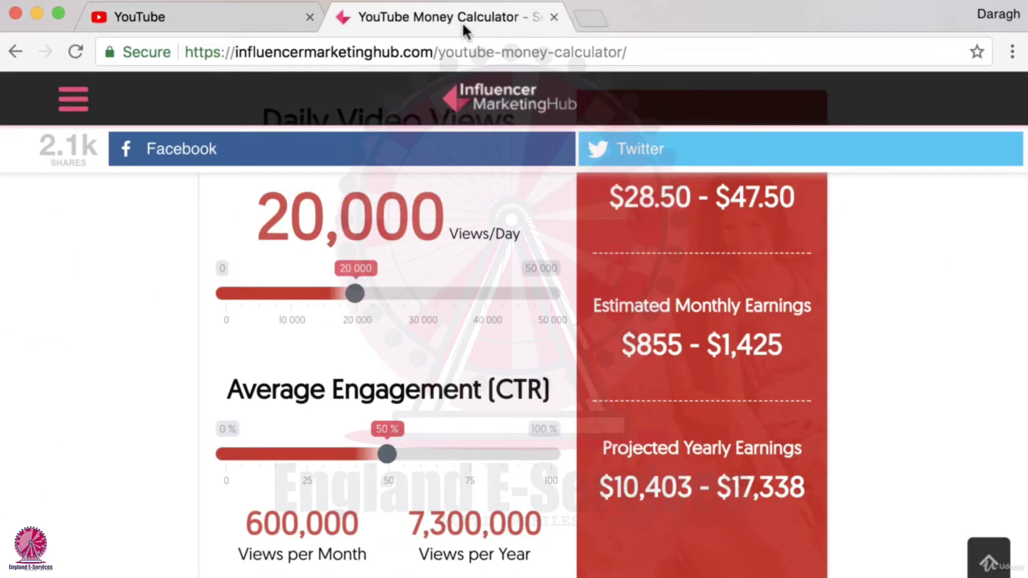
pyautogui.scroll(3, 351, 274)
pyautogui.scroll(-2, 351, 274)
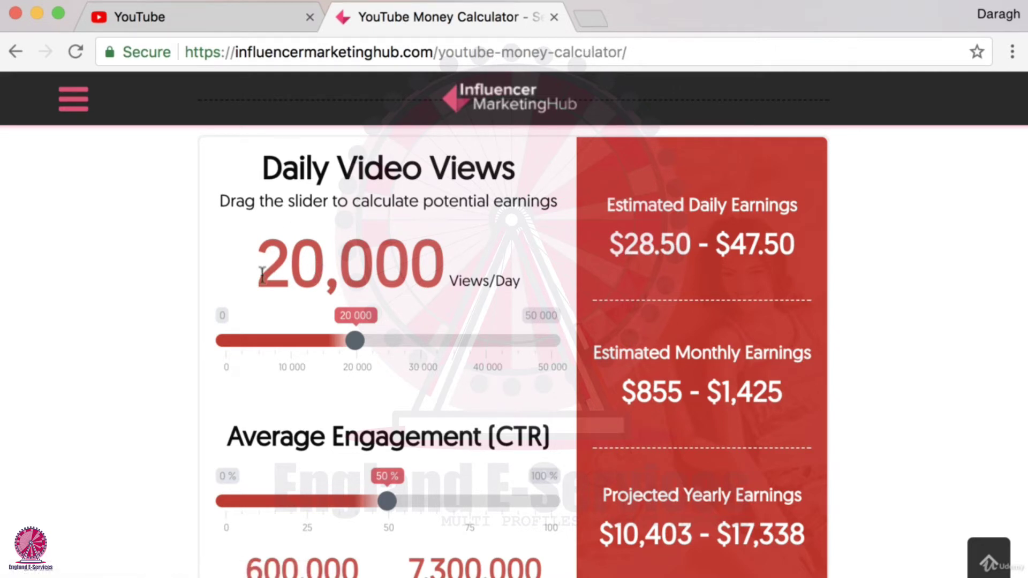
pyautogui.moveTo(262, 275); pyautogui.dragTo(432, 272)
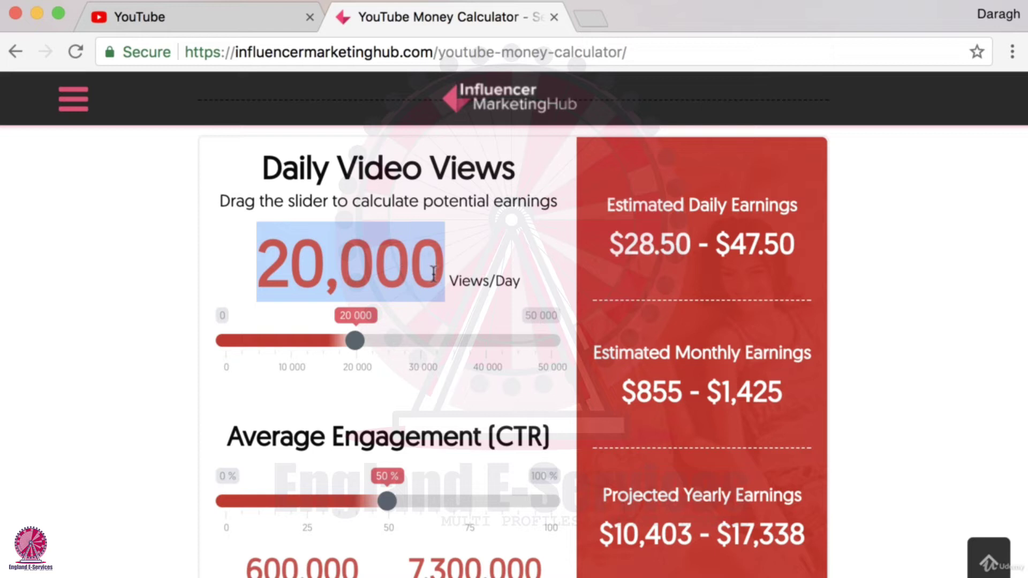
pyautogui.moveTo(624, 247); pyautogui.dragTo(786, 249)
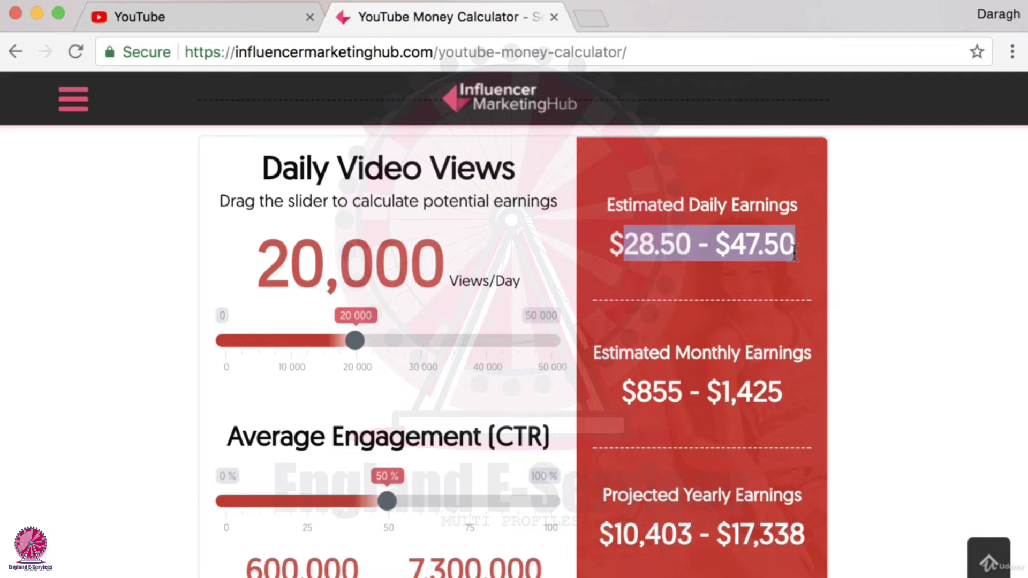
# Highlight the monthly and yearly ($10,403–$17,338) earnings estimates, then return to YouTube Monetisation.
pyautogui.scroll(-1, 689, 433)
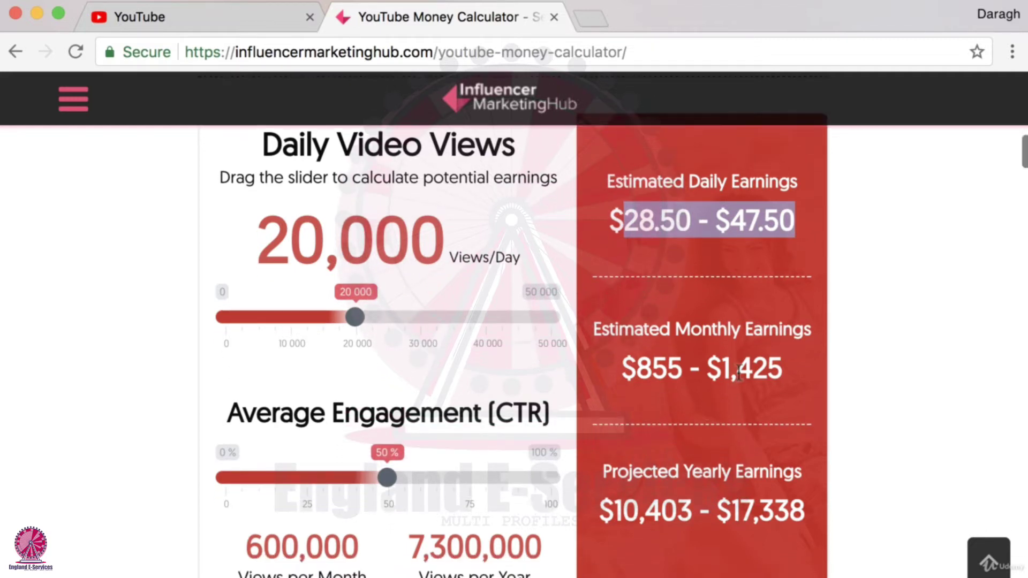
pyautogui.moveTo(722, 374); pyautogui.dragTo(782, 374)
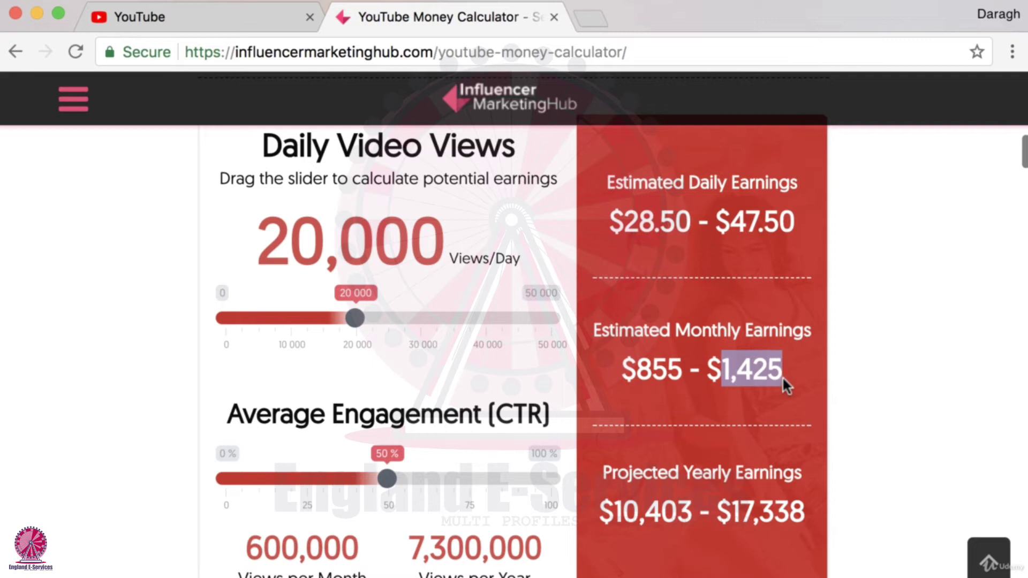
pyautogui.scroll(-1, 760, 387)
pyautogui.moveTo(732, 479); pyautogui.dragTo(807, 487)
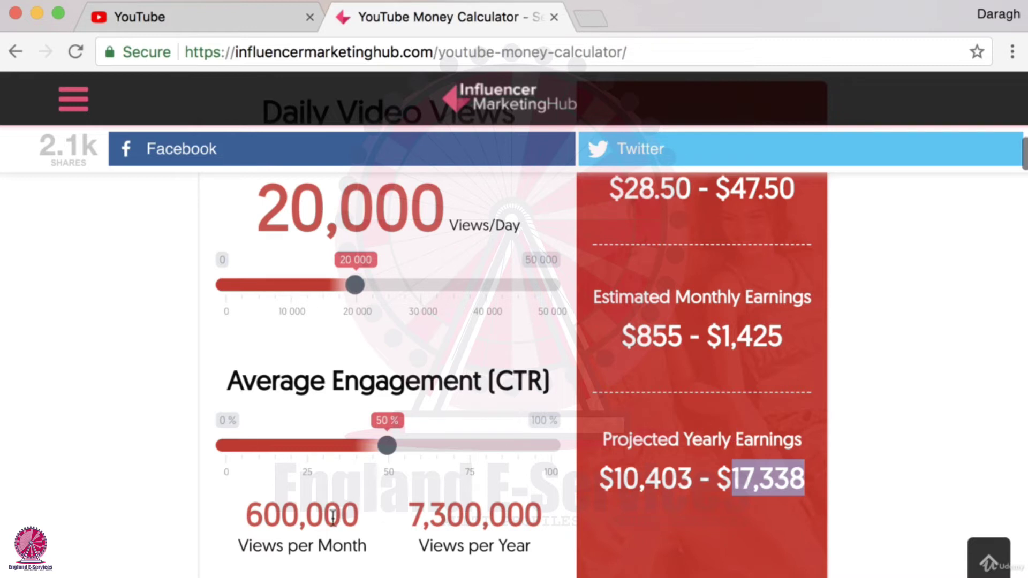
pyautogui.scroll(-1, 333, 517)
pyautogui.moveTo(246, 474); pyautogui.dragTo(373, 485)
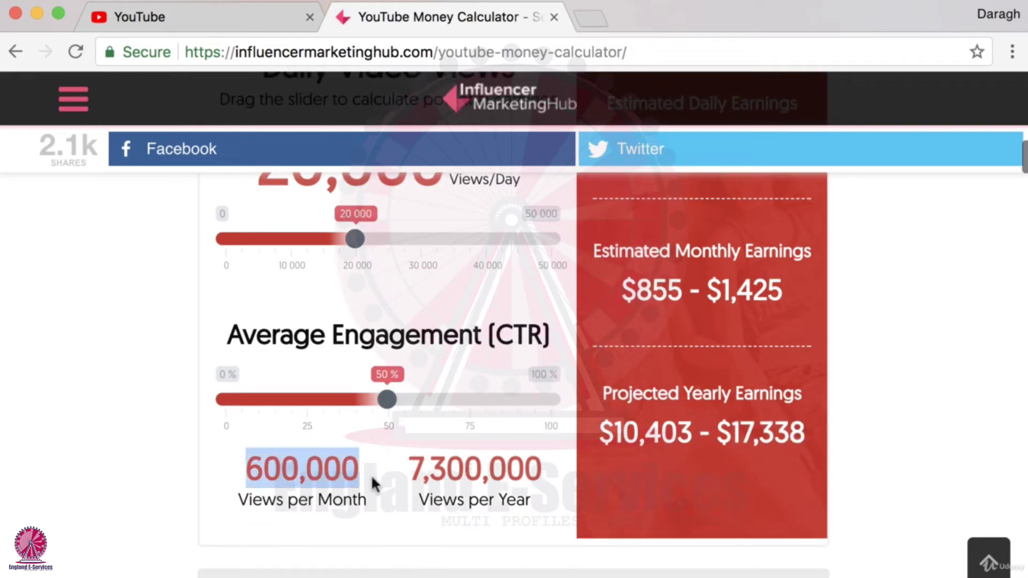
pyautogui.moveTo(732, 435); pyautogui.dragTo(803, 435)
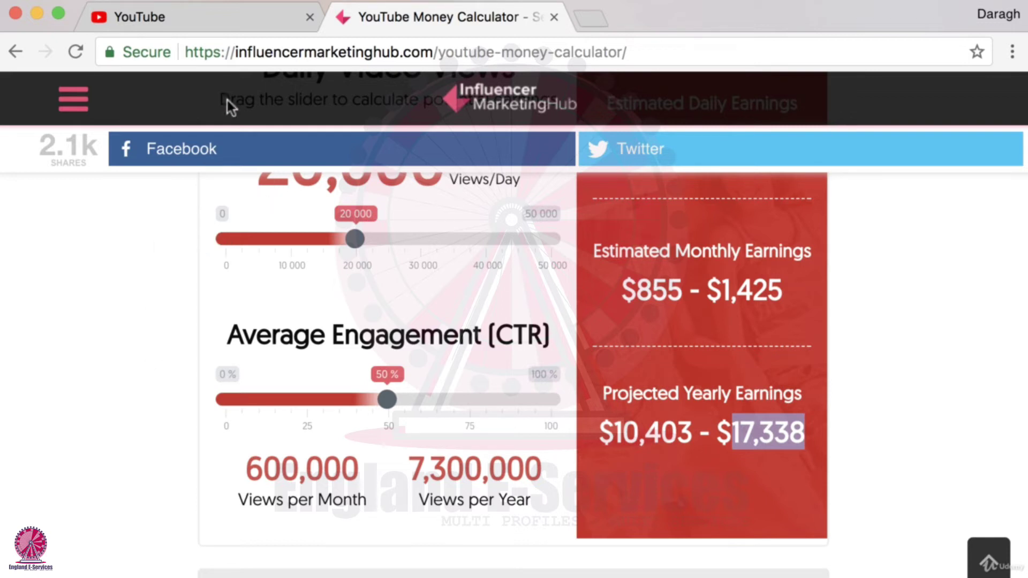
pyautogui.click(239, 20)
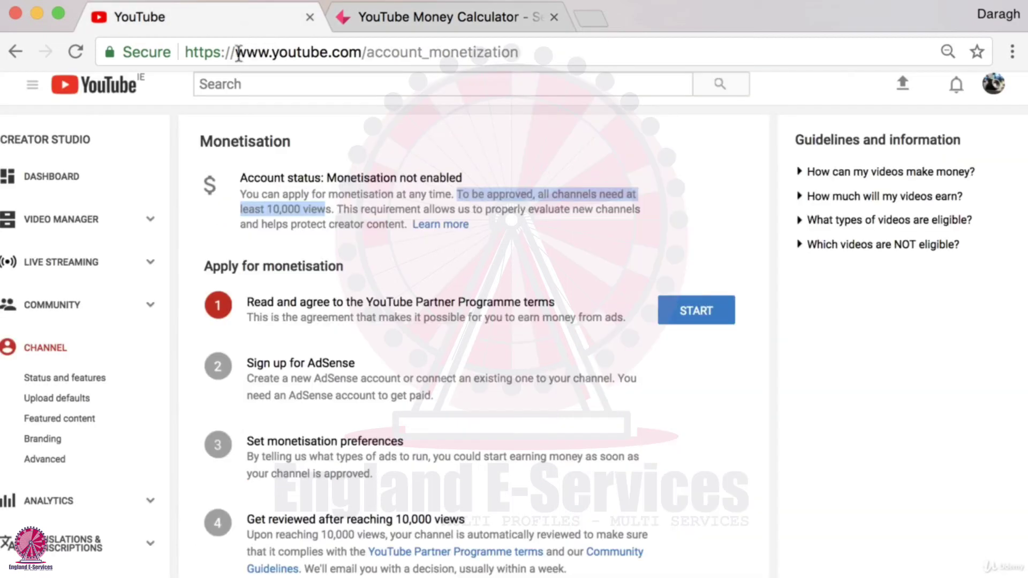
pyautogui.scroll(1, 850, 332)
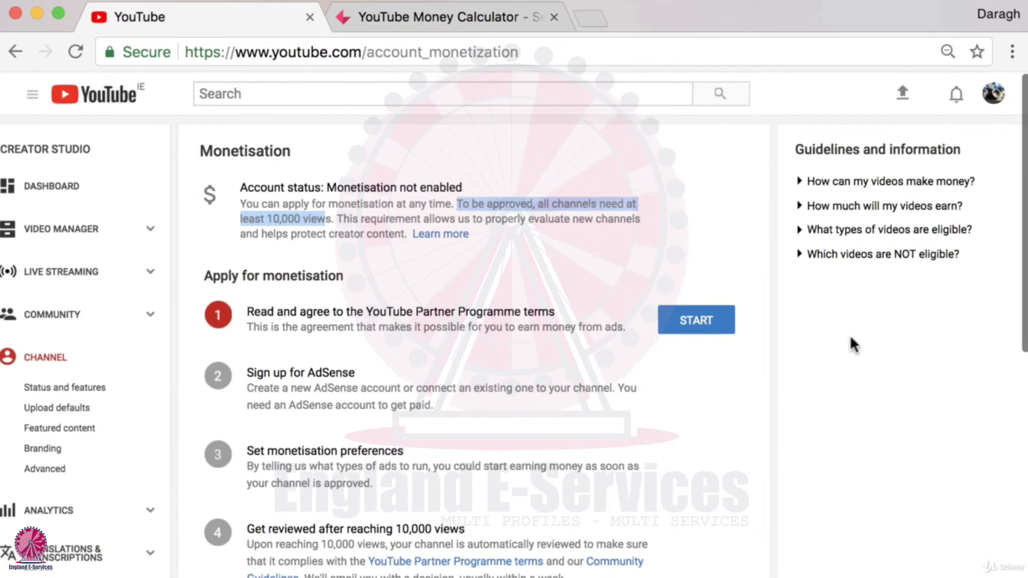
pyautogui.click(850, 338)
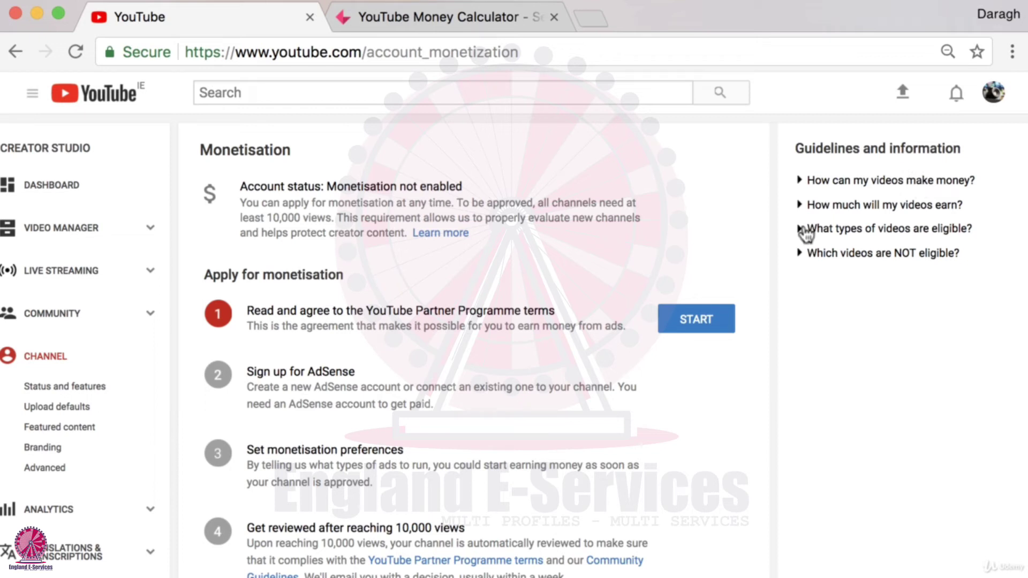
pyautogui.click(801, 255)
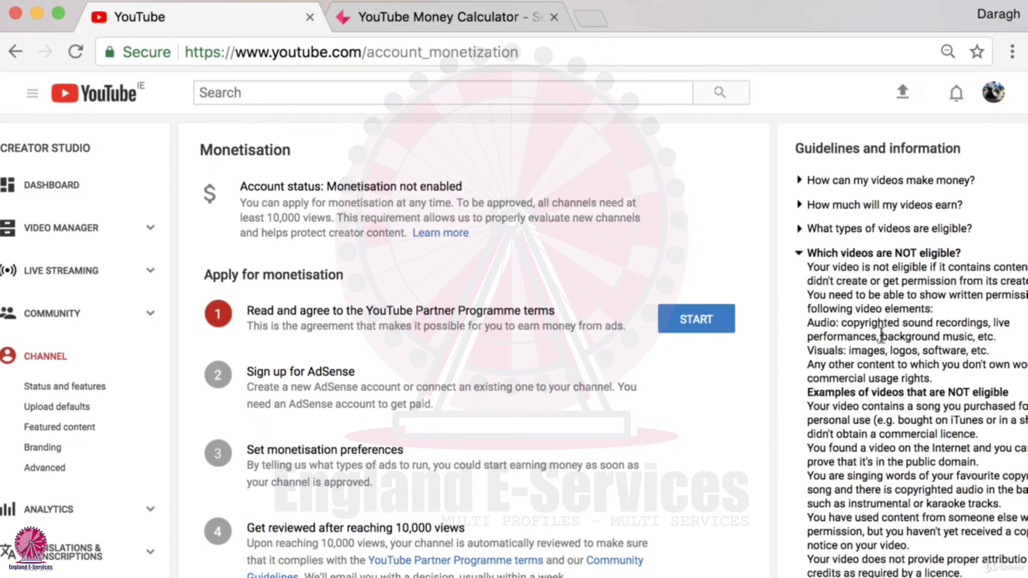
pyautogui.moveTo(842, 323); pyautogui.dragTo(974, 326)
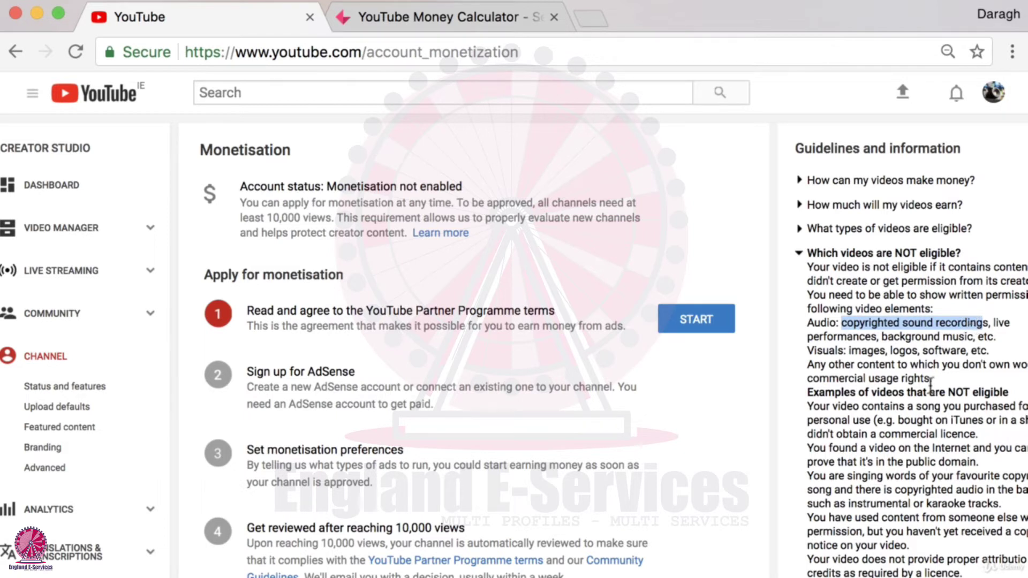
pyautogui.scroll(-2, 932, 391)
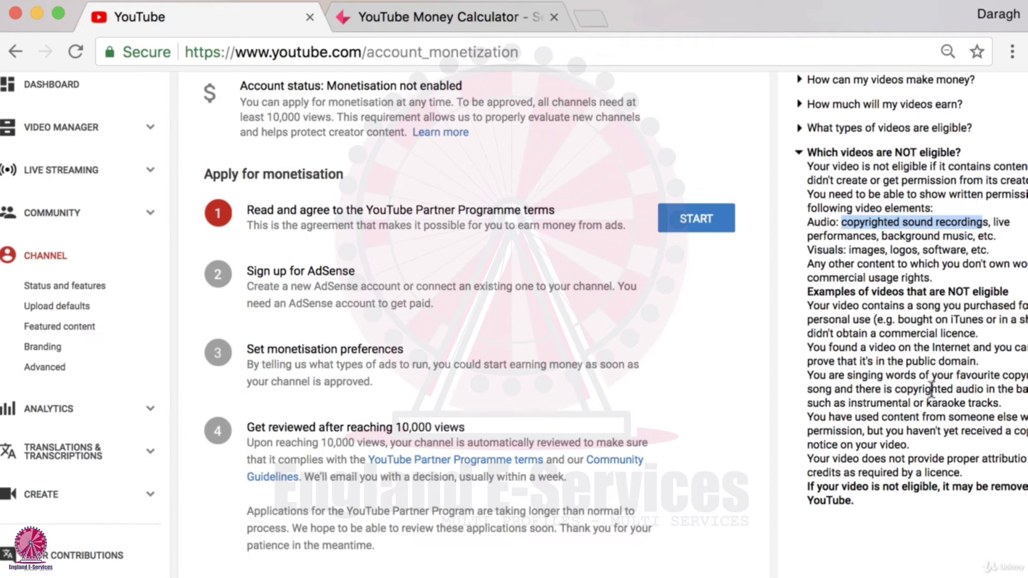
pyautogui.scroll(3, 931, 389)
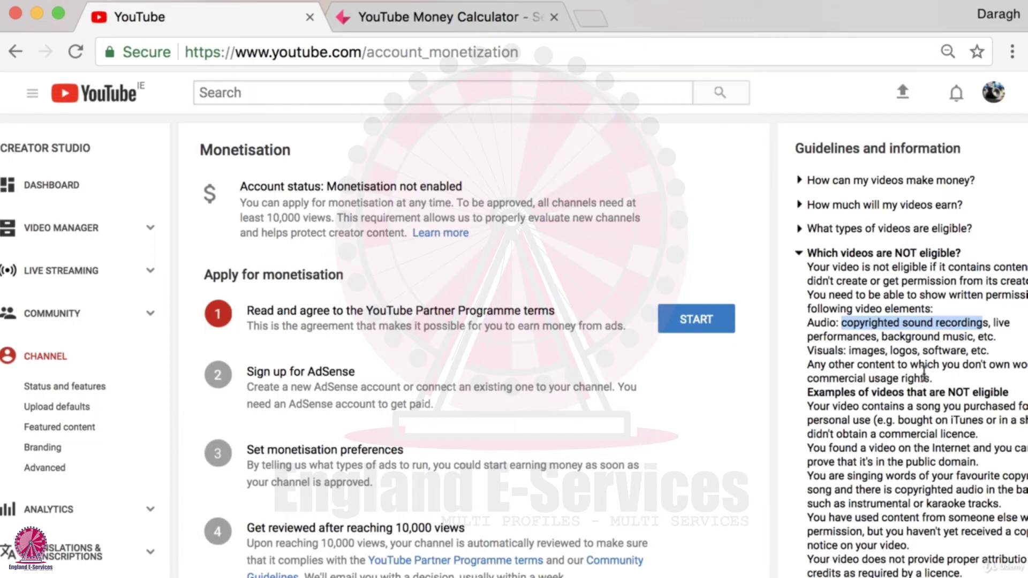
pyautogui.click(802, 259)
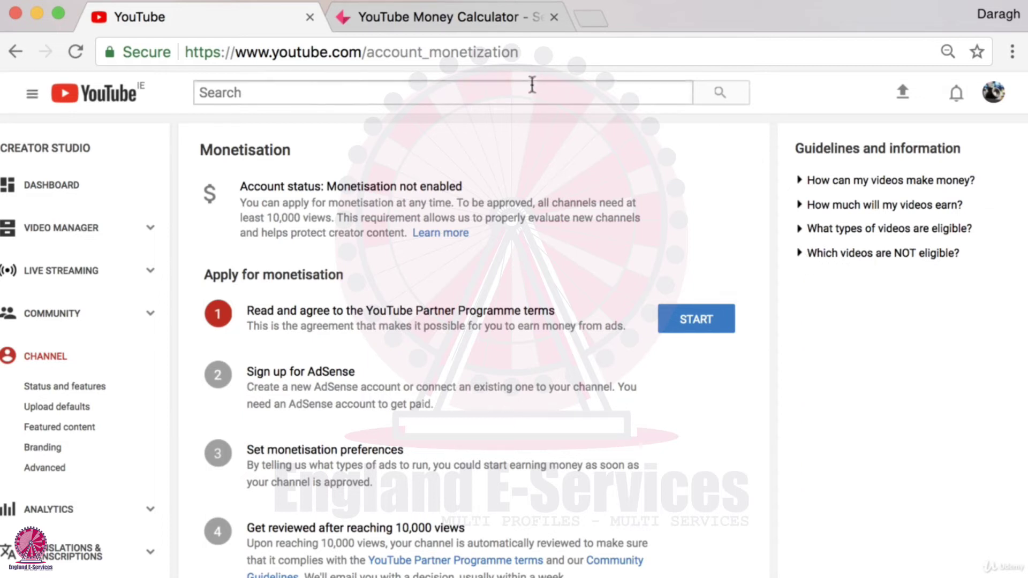
# Highlight the 10,000-view requirement and the AdSense sign-up step among the application steps.
pyautogui.moveTo(266, 217); pyautogui.dragTo(332, 218)
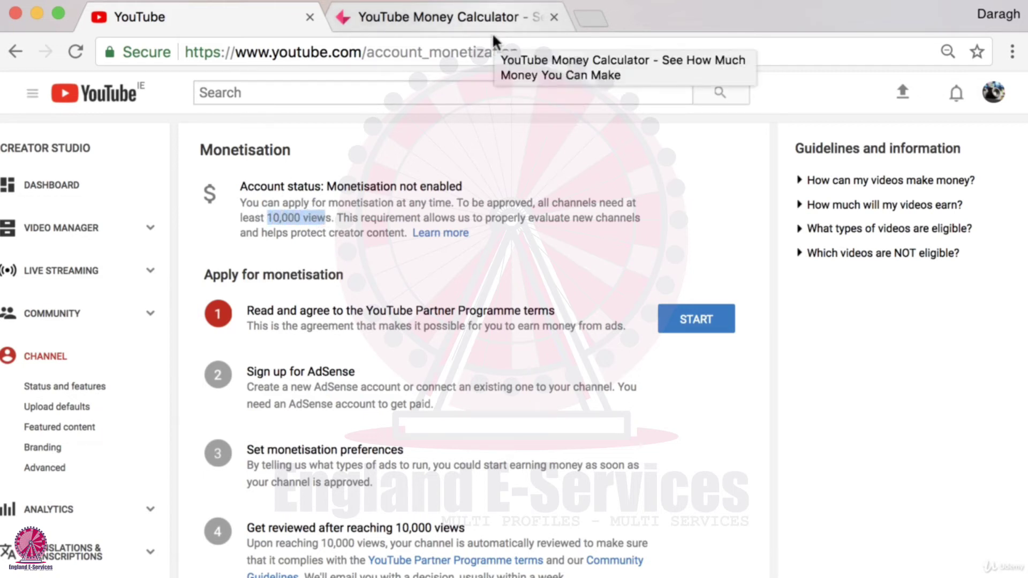
pyautogui.click(846, 339)
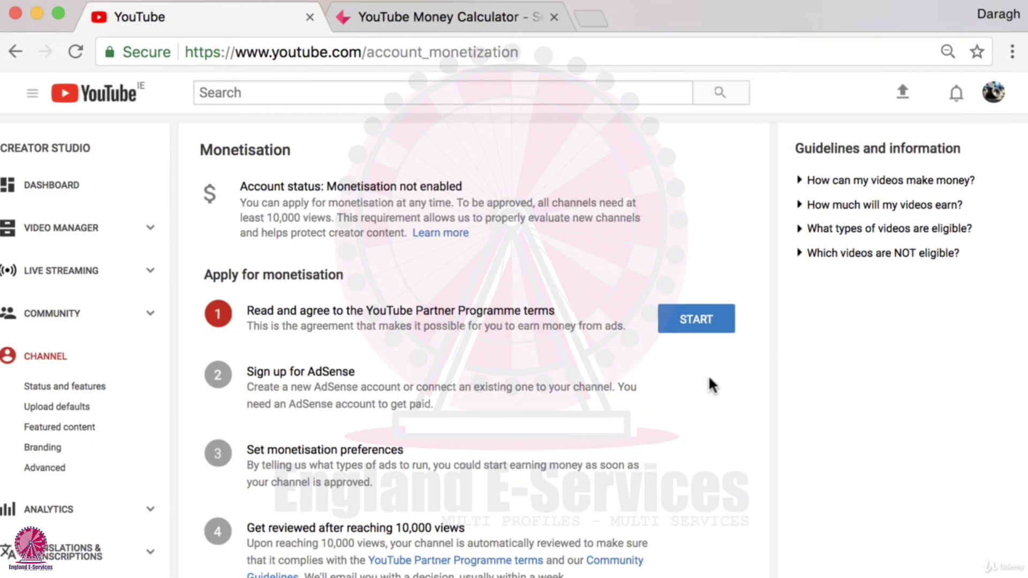
pyautogui.scroll(-3, 709, 378)
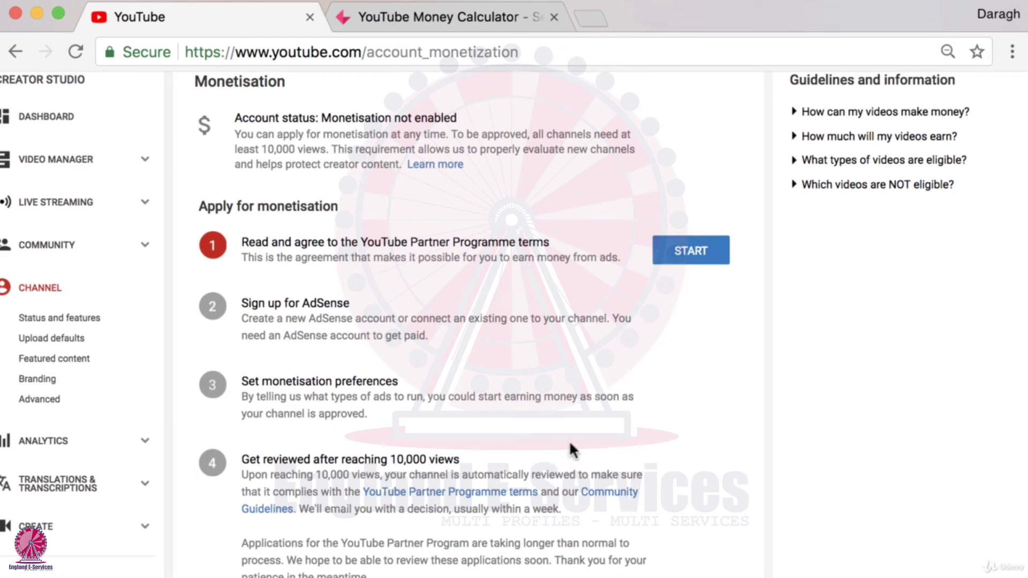
pyautogui.moveTo(308, 302); pyautogui.dragTo(341, 302)
pyautogui.click(776, 351)
pyautogui.scroll(3, 719, 346)
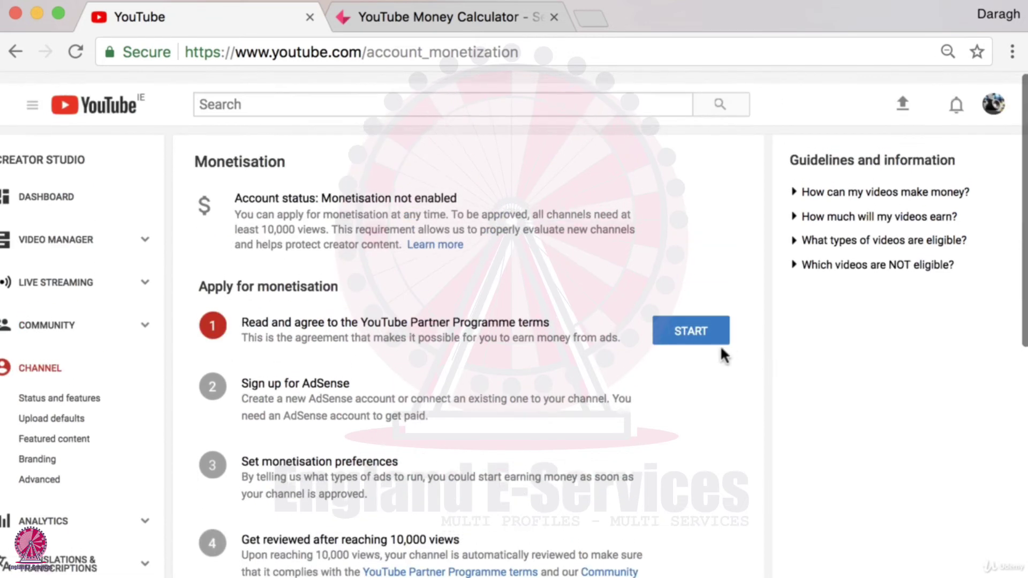
# Switch to the other channel account with monetisation enabled and open its Video Manager list.
pyautogui.click(993, 92)
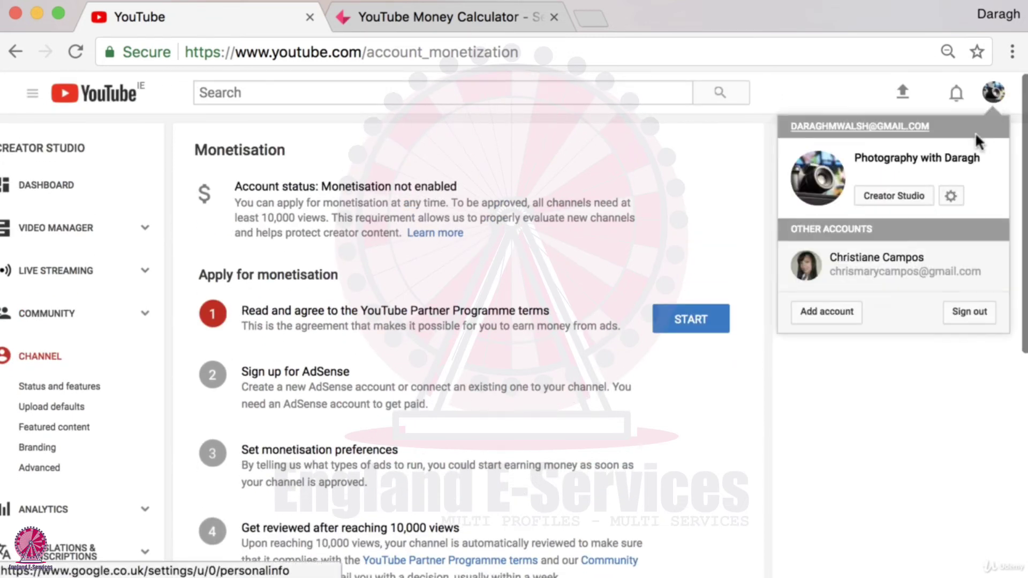
pyautogui.click(899, 252)
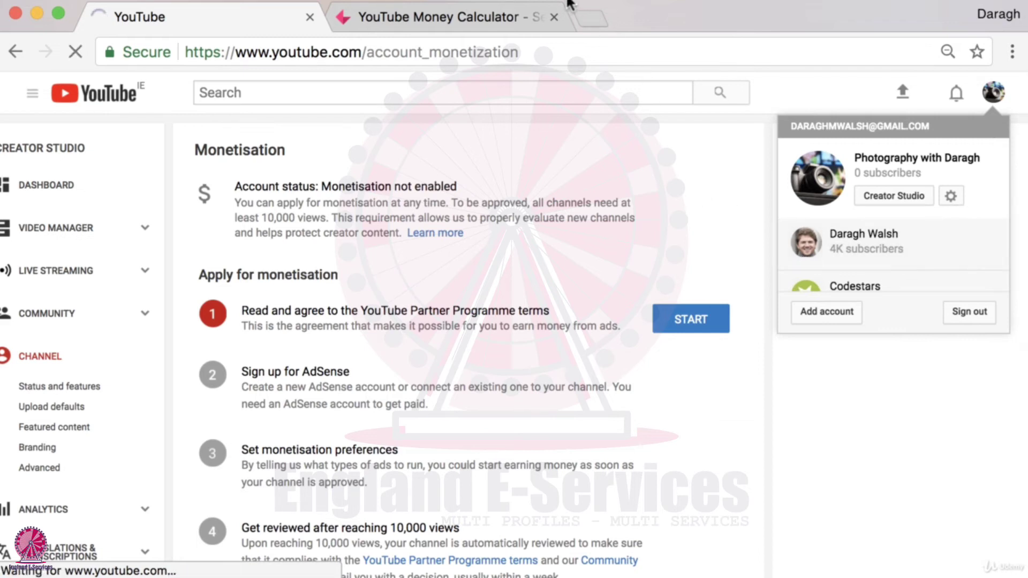
pyautogui.click(554, 17)
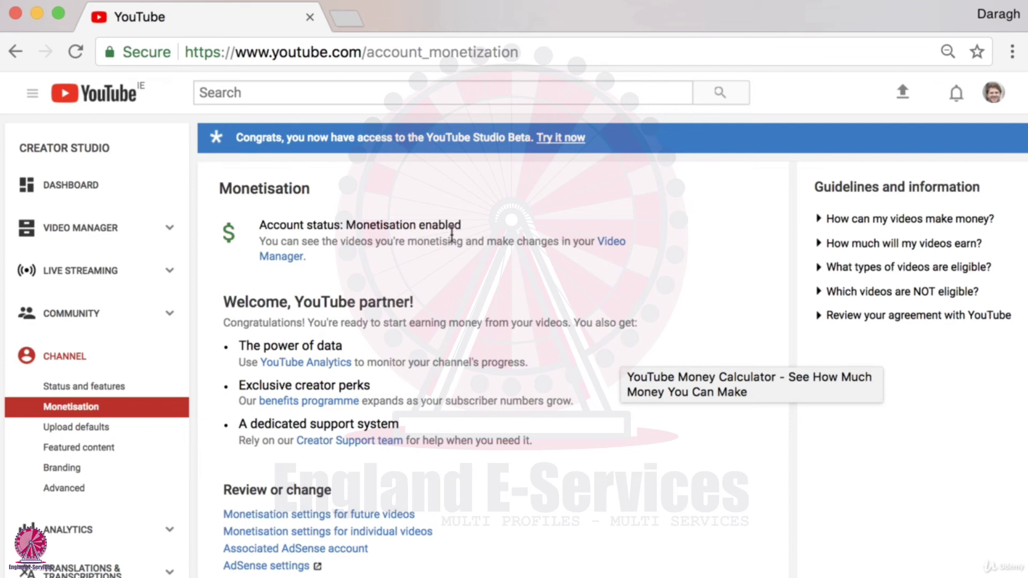
pyautogui.click(613, 250)
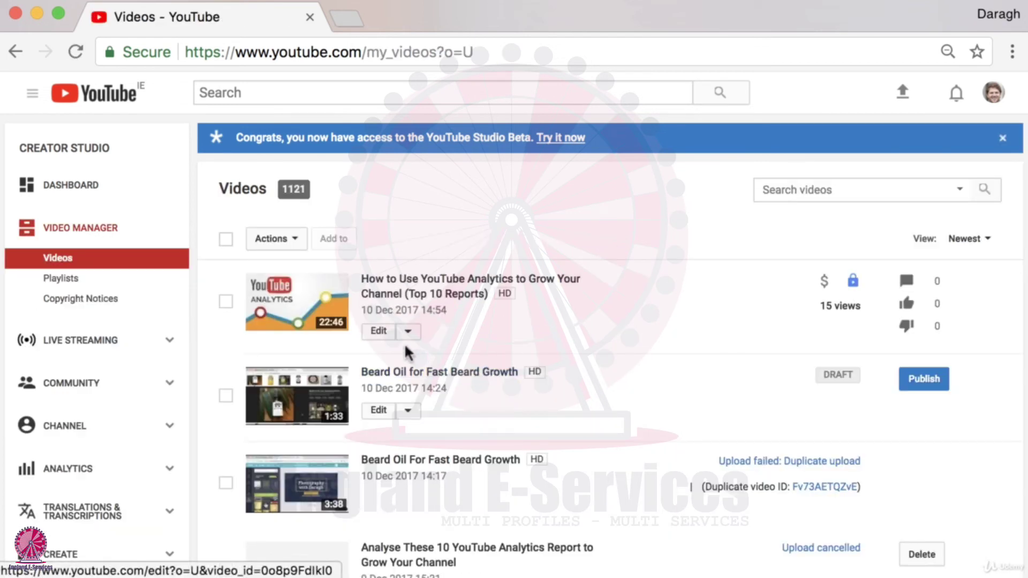
# Edit the 'How to Use YouTube Analytics to Grow Your Channel' video and show its Monetisation tab.
pyautogui.click(378, 334)
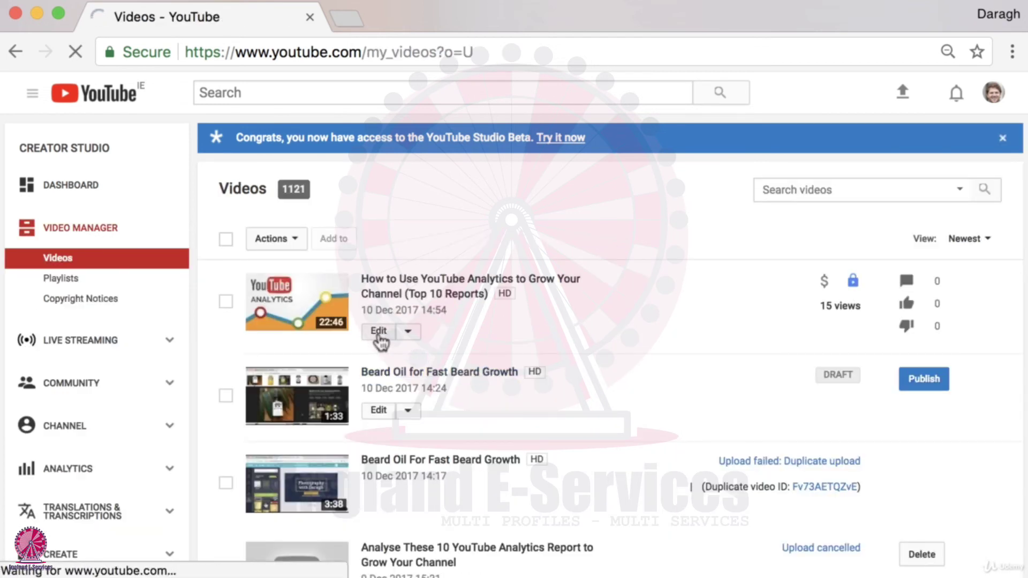
pyautogui.scroll(-1, 410, 351)
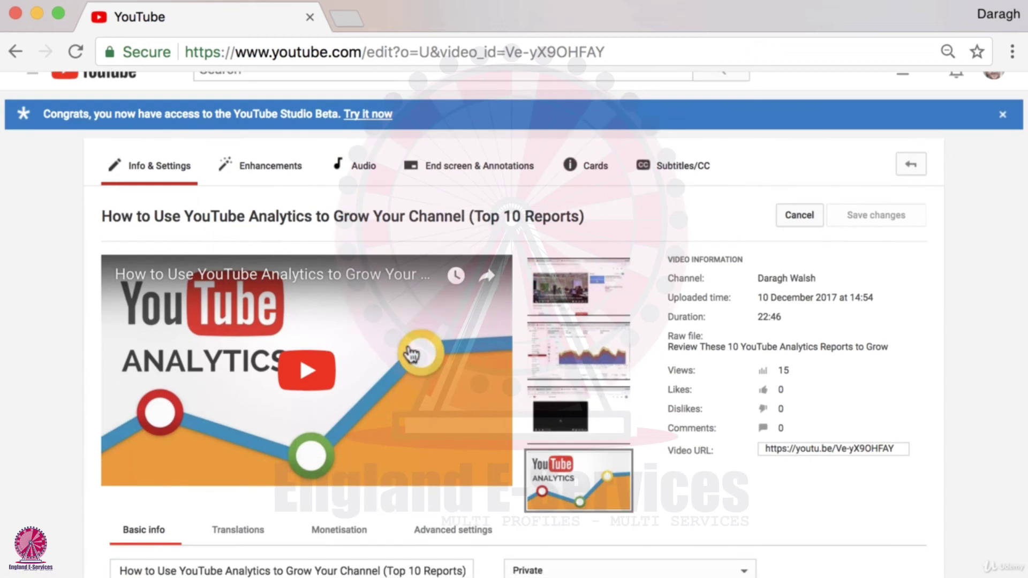
pyautogui.scroll(-3, 410, 352)
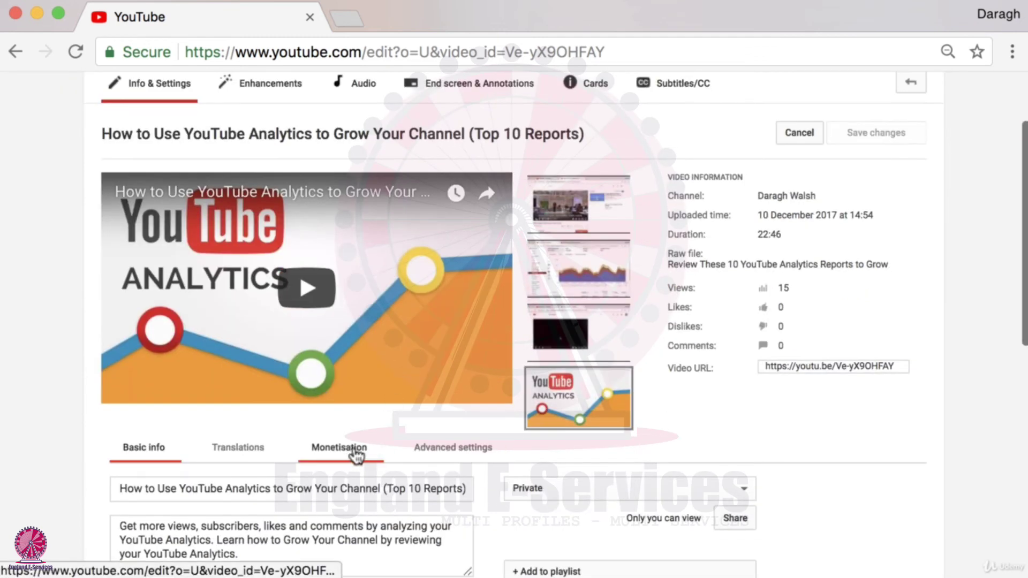
pyautogui.click(356, 455)
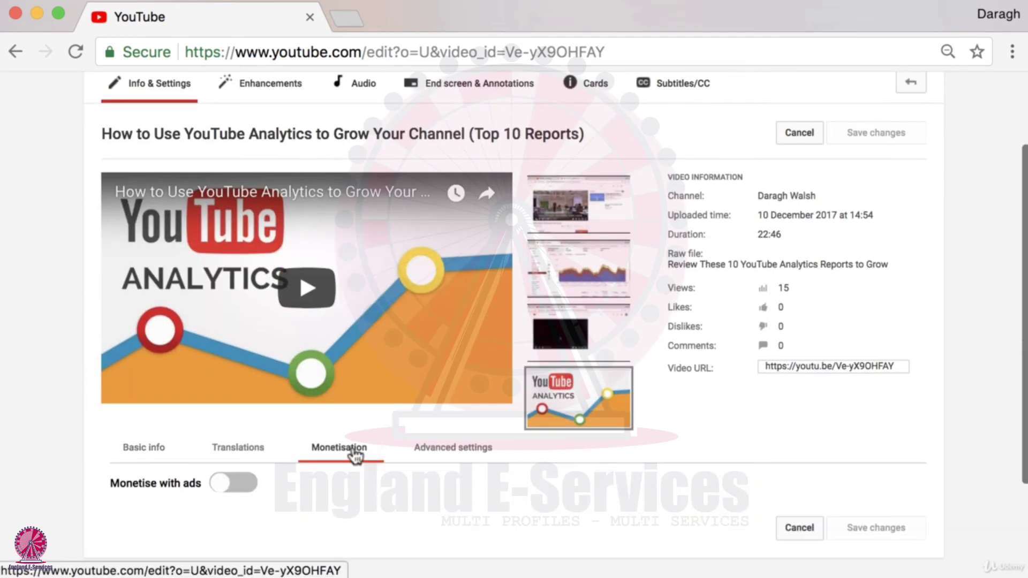
pyautogui.scroll(-4, 348, 445)
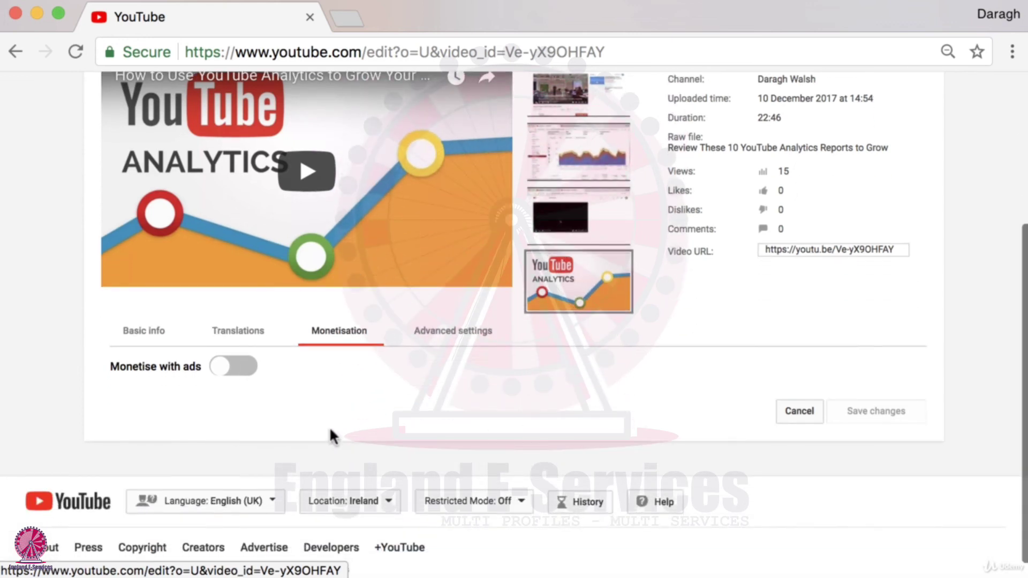
# Turn on Monetise with ads and place the ad break at 4:00 on the video timeline.
pyautogui.click(245, 366)
pyautogui.scroll(-4, 358, 399)
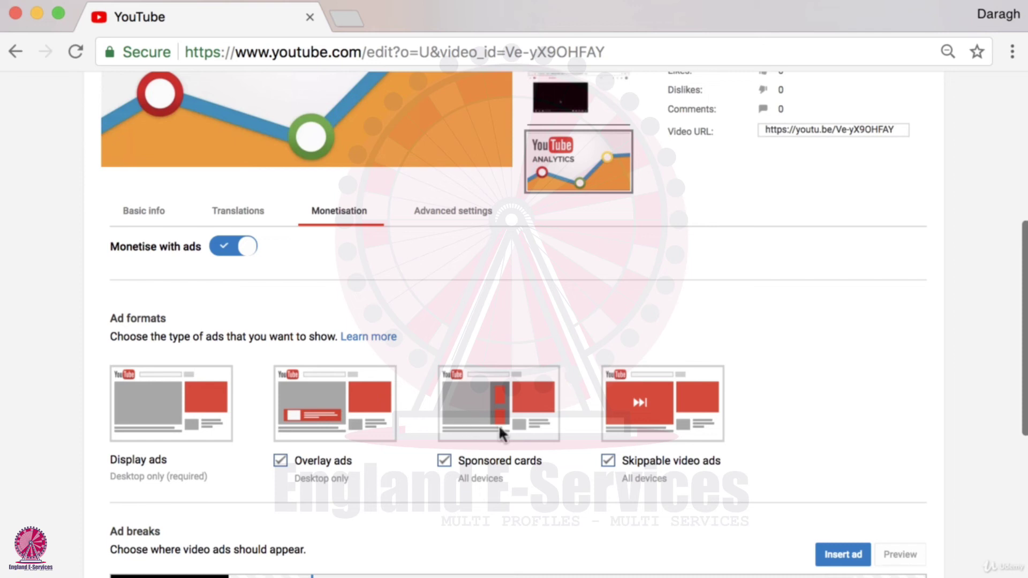
pyautogui.scroll(-5, 499, 424)
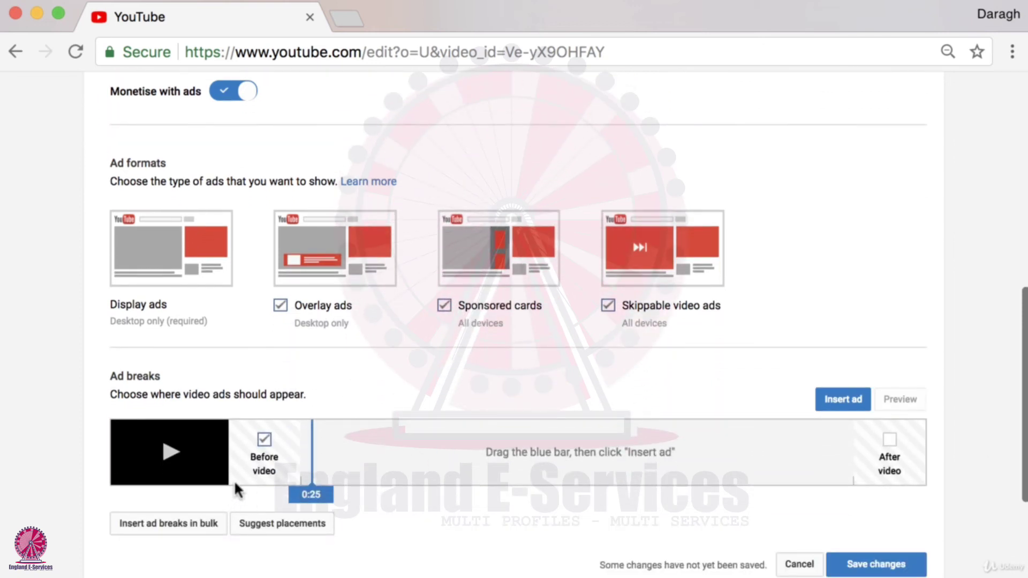
pyautogui.moveTo(317, 494); pyautogui.dragTo(240, 503)
pyautogui.moveTo(324, 500); pyautogui.dragTo(402, 500)
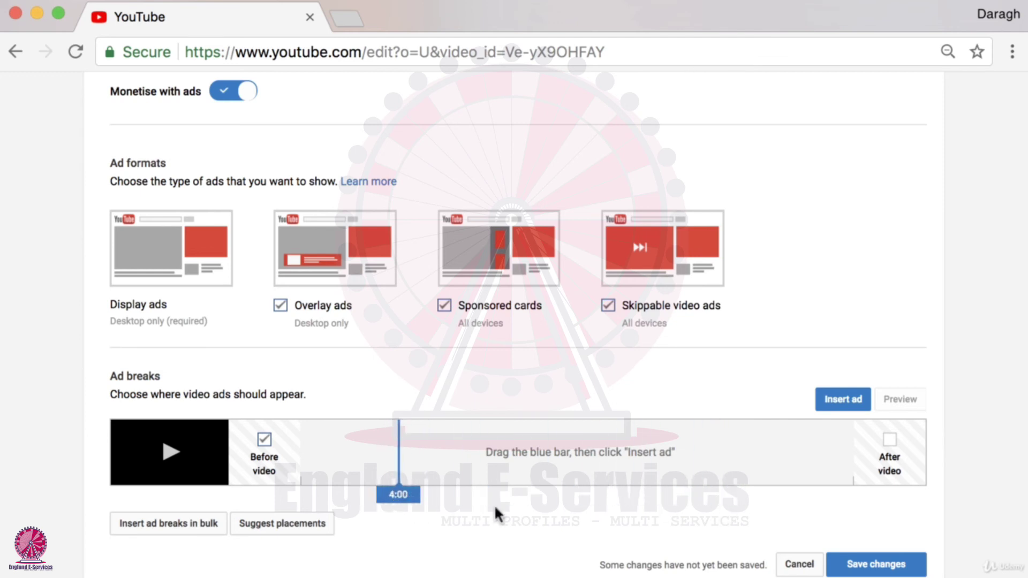
# Switch Monetise with ads back off, leaving the changes unsaved.
pyautogui.scroll(-1, 619, 513)
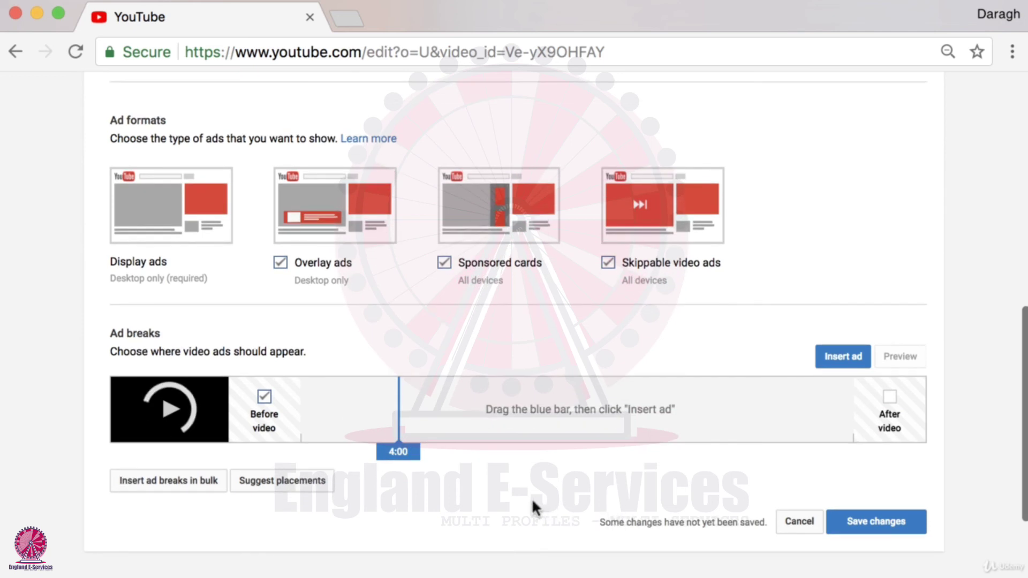
pyautogui.scroll(1, 530, 506)
pyautogui.scroll(3, 529, 498)
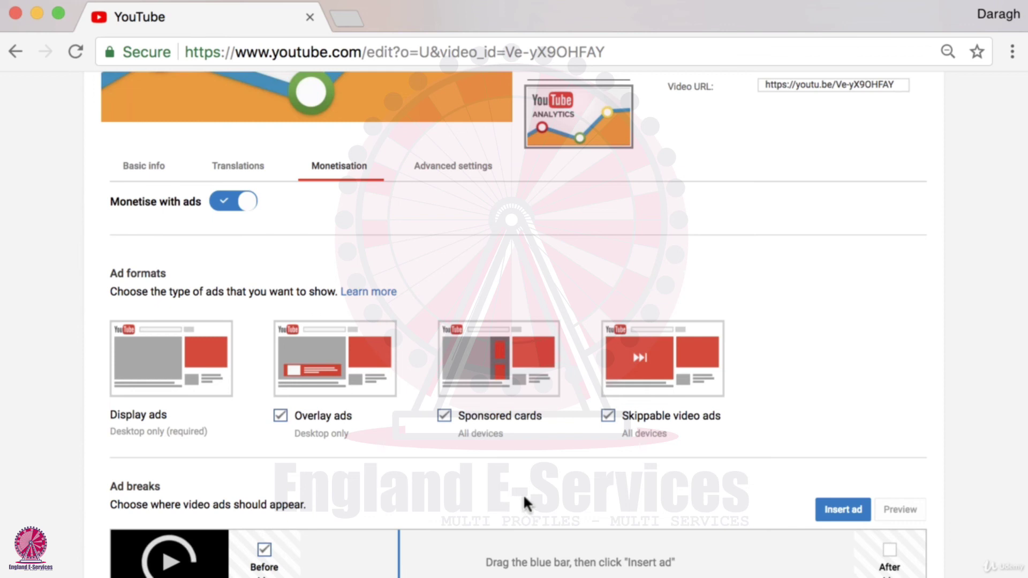
pyautogui.click(223, 204)
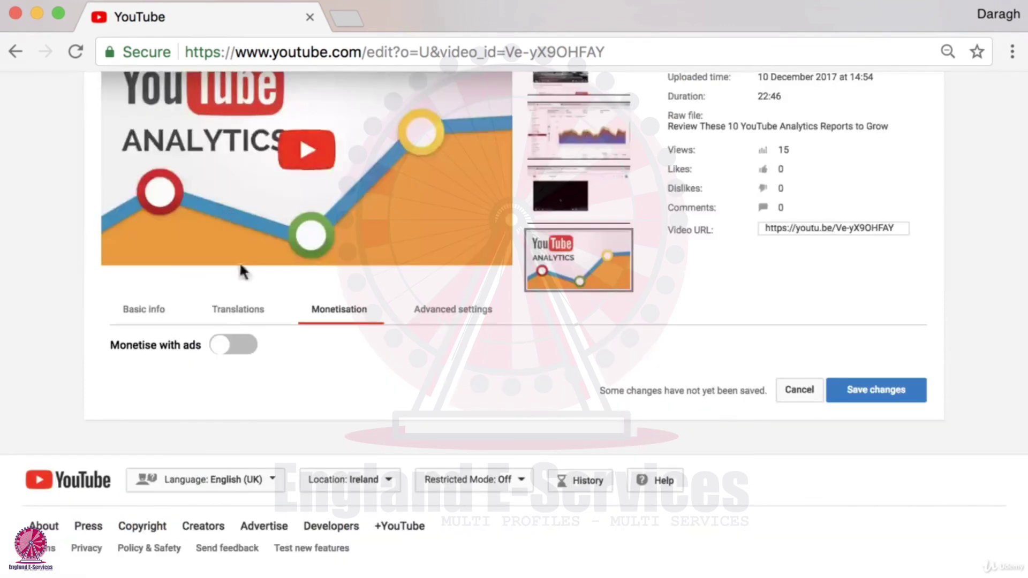
pyautogui.scroll(2, 292, 351)
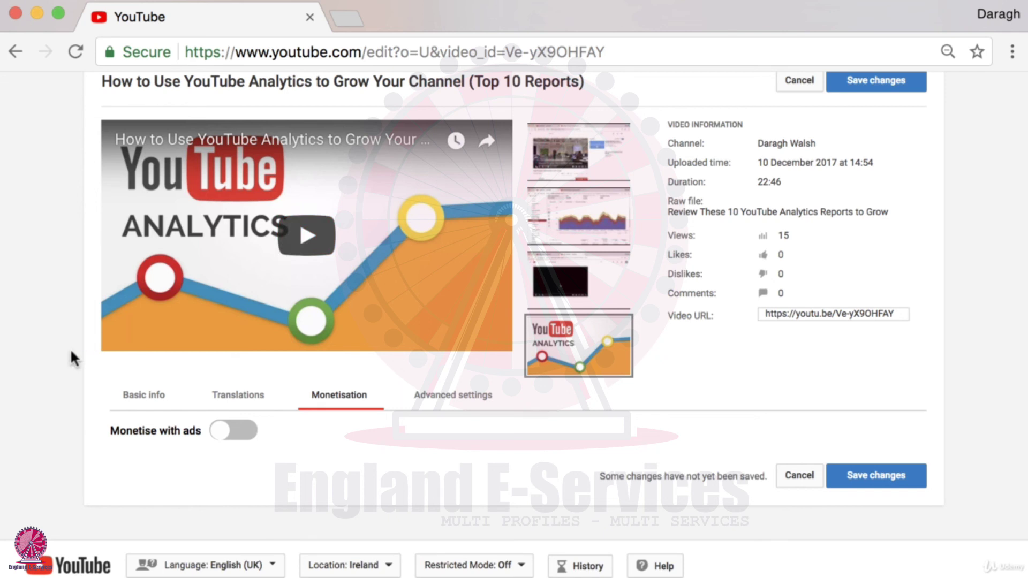
pyautogui.scroll(1, 72, 356)
pyautogui.scroll(3, 72, 358)
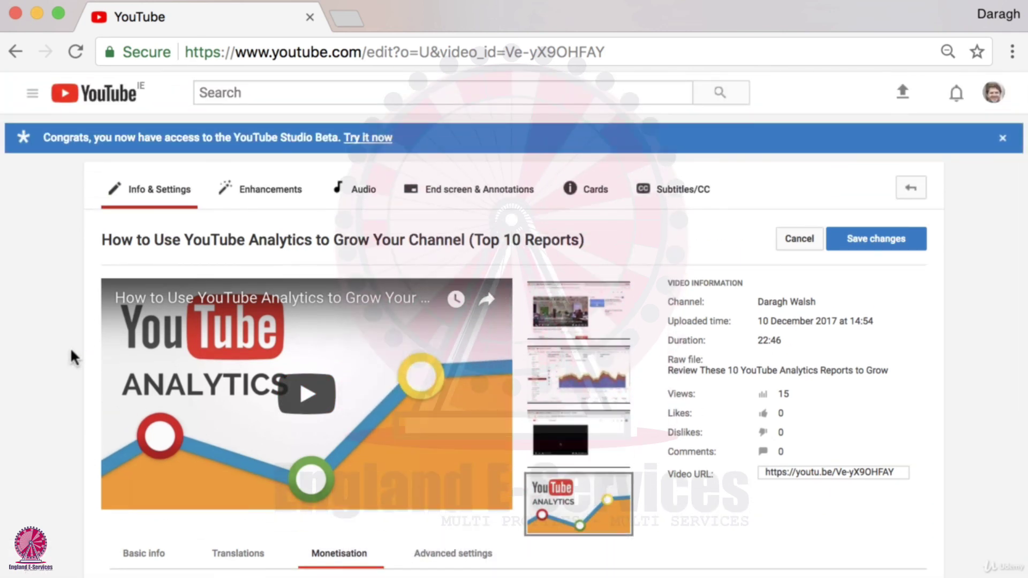
# Go to youtube.com/account_monetization and leave the edit page without saving the changes.
pyautogui.click(457, 52)
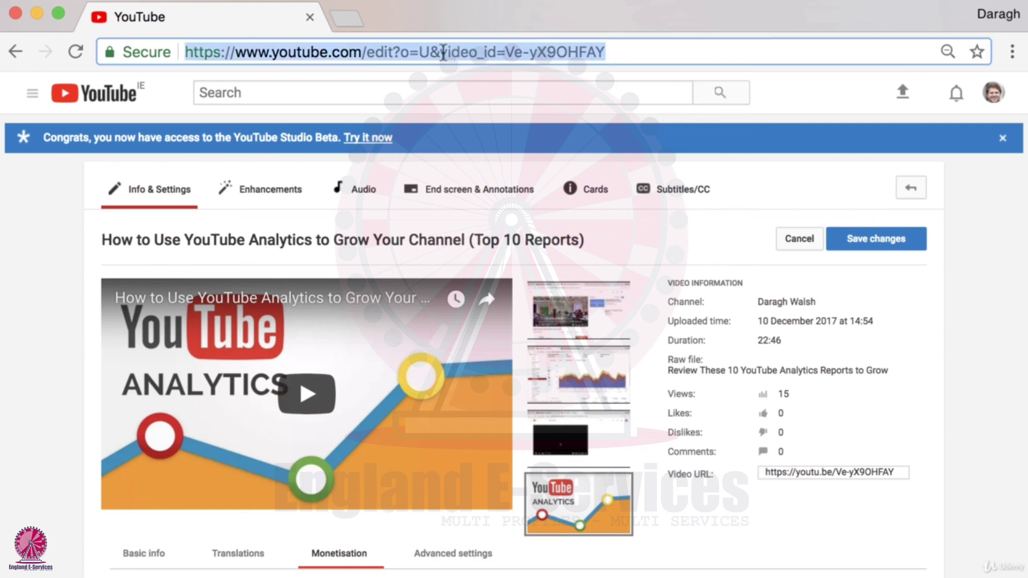
pyautogui.click(392, 52)
pyautogui.moveTo(356, 53); pyautogui.dragTo(642, 53)
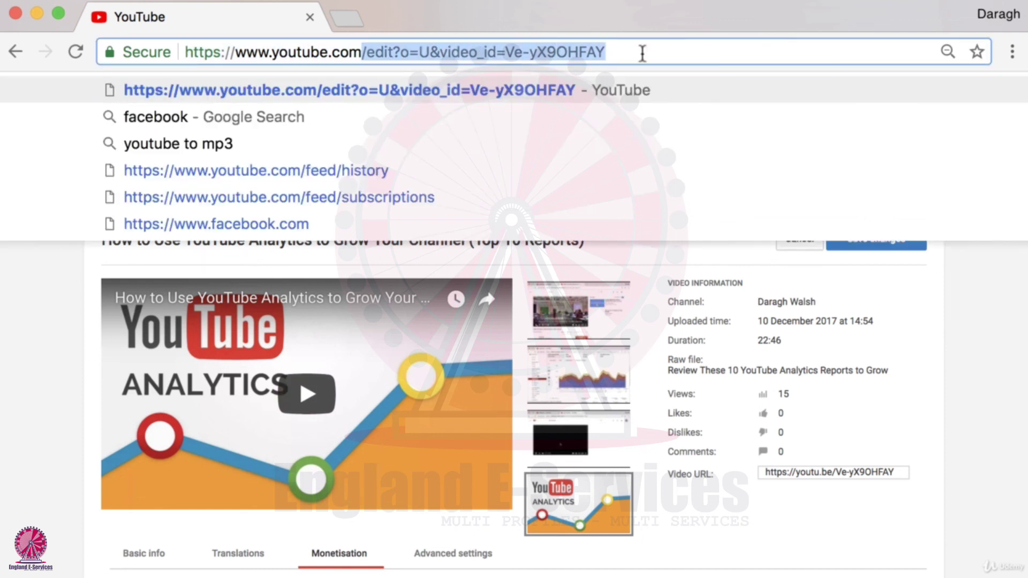
pyautogui.write('ACCOUNT')
pyautogui.press('BackSpace')
pyautogui.press('BackSpace')
pyautogui.press('BackSpace')
pyautogui.press('BackSpace')
pyautogui.press('BackSpace')
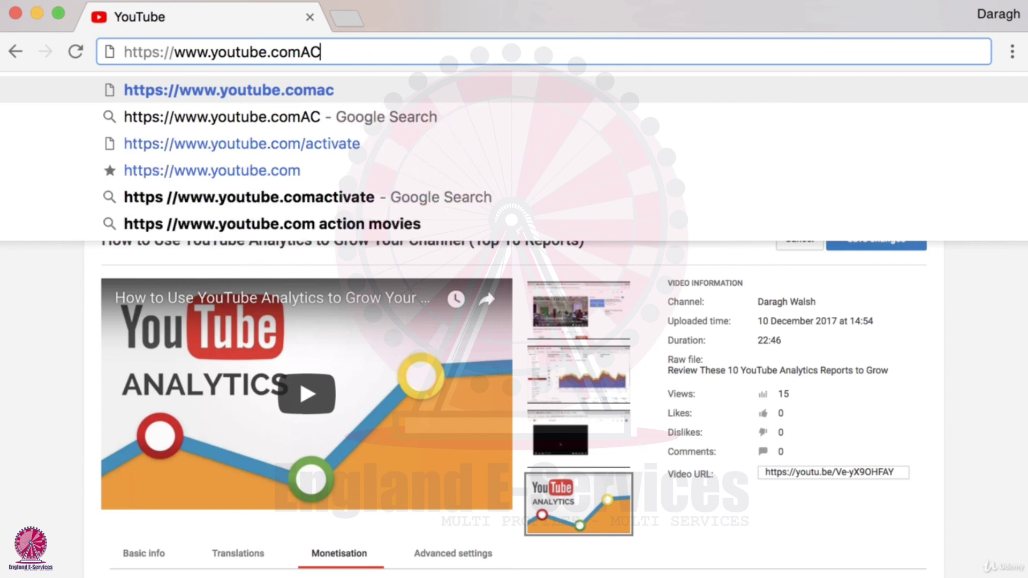
pyautogui.press('BackSpace')
pyautogui.press('BackSpace')
pyautogui.write('/ACCOUNT')
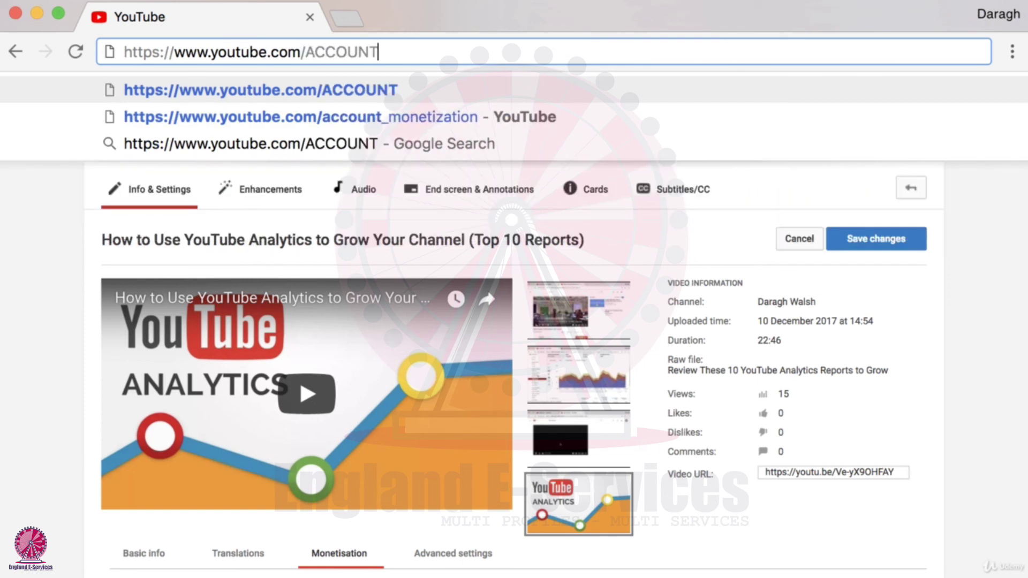
pyautogui.click(545, 116)
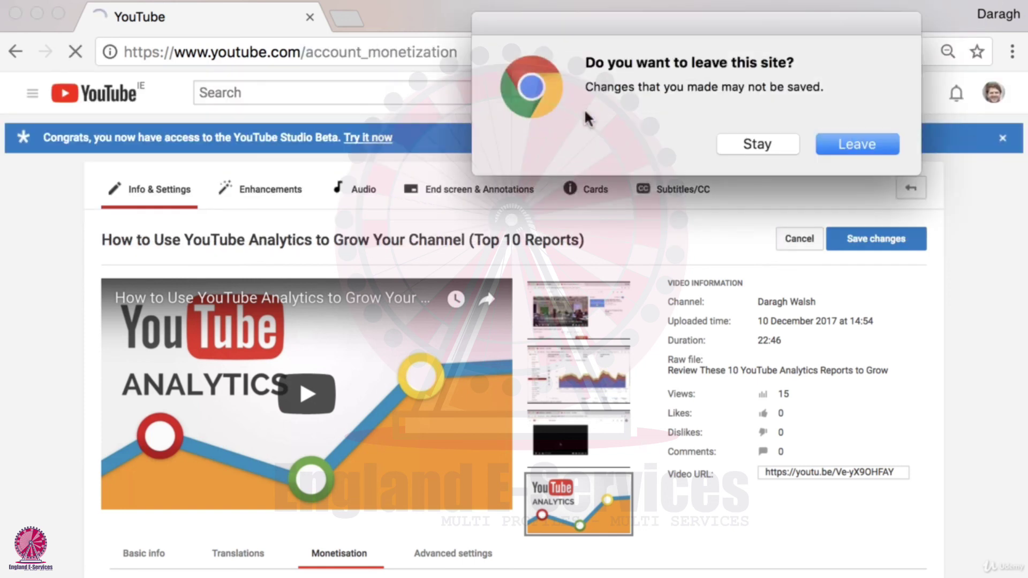
pyautogui.click(824, 143)
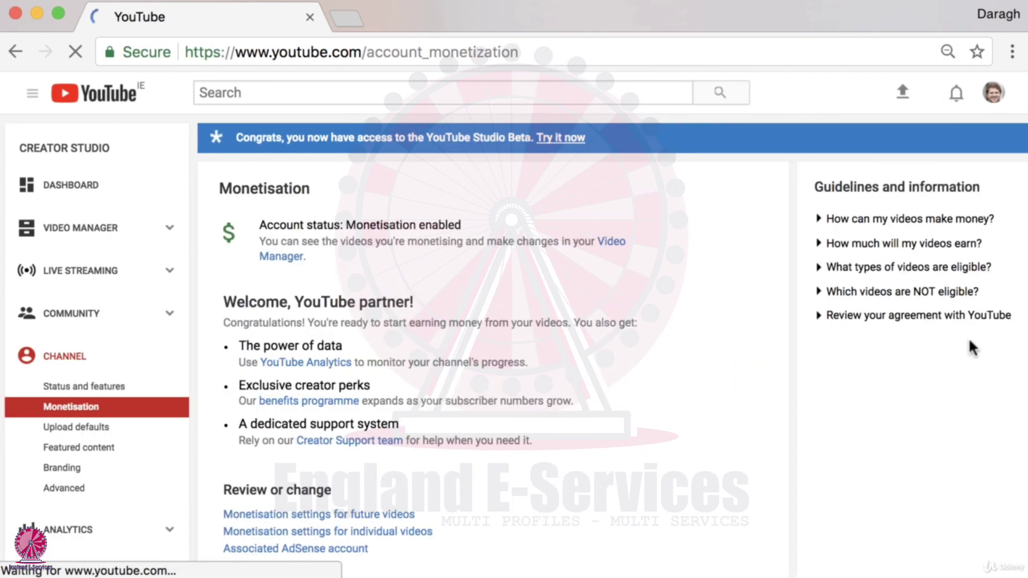